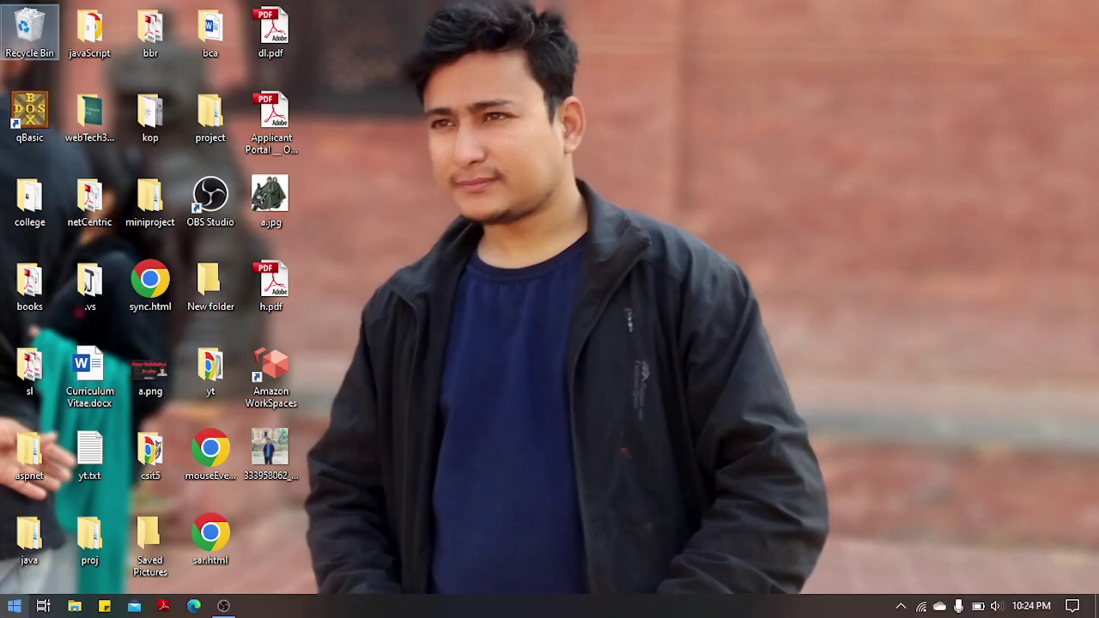
Open Google Chrome and go to the hite.digital website.
{"action": "left_click", "coordinate": [12, 607]}
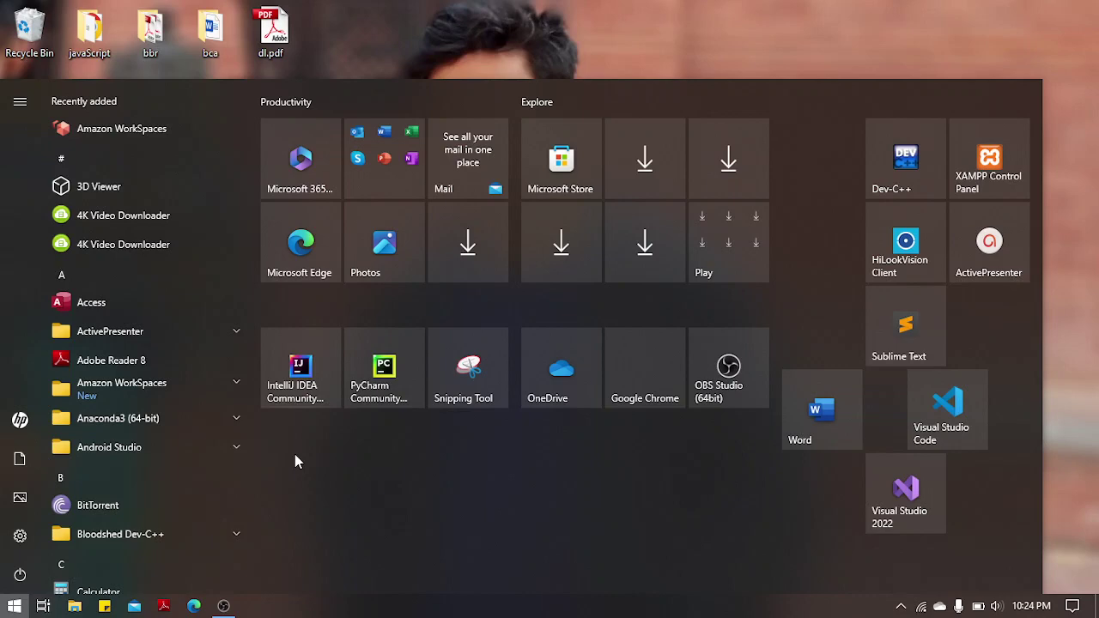
{"action": "type", "text": "chrom"}
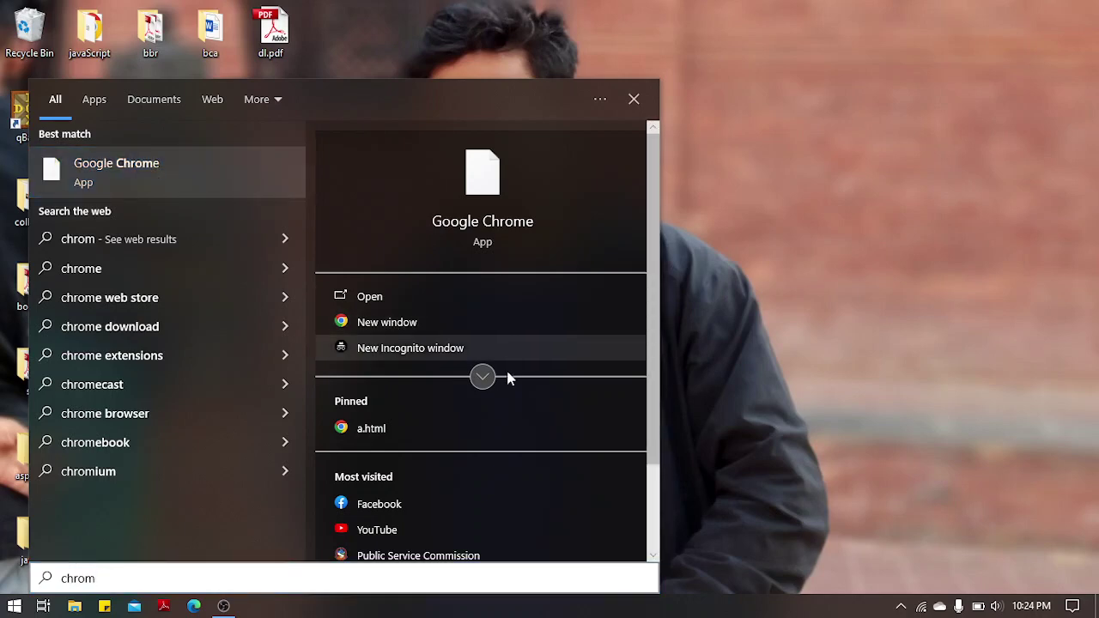
{"action": "key", "text": "Return"}
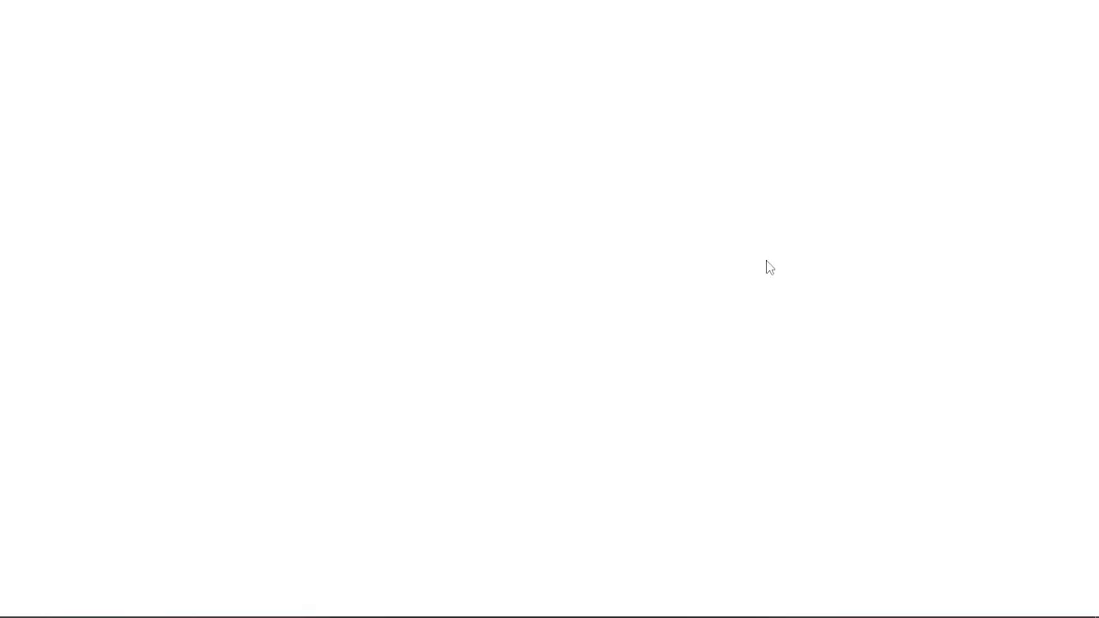
{"action": "left_click", "coordinate": [407, 44]}
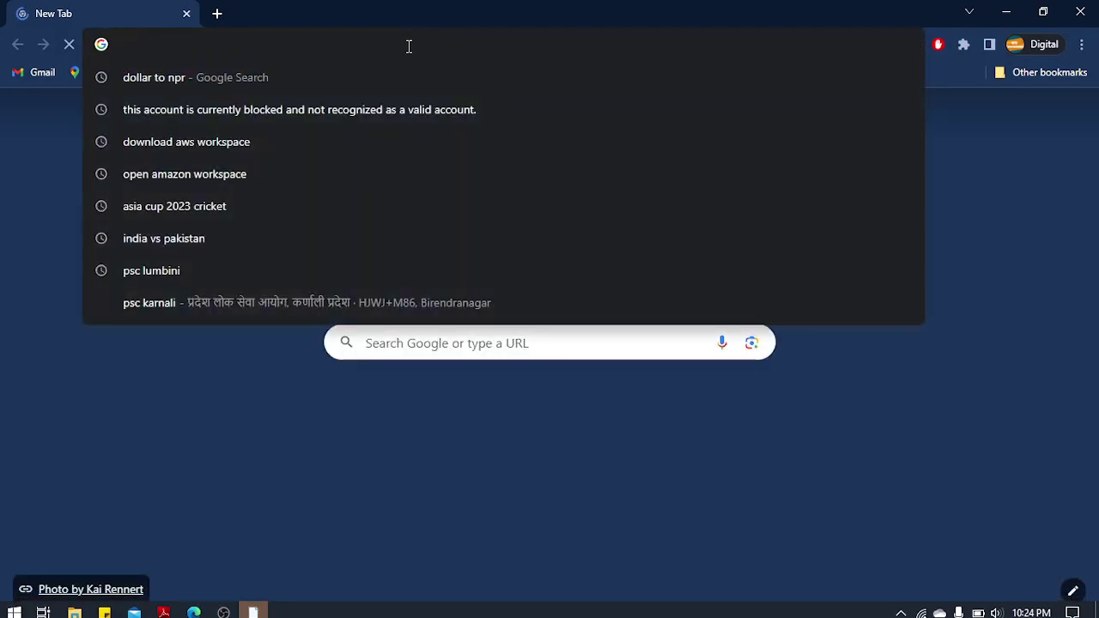
{"action": "type", "text": "hite.digital"}
{"action": "key", "text": "Return"}
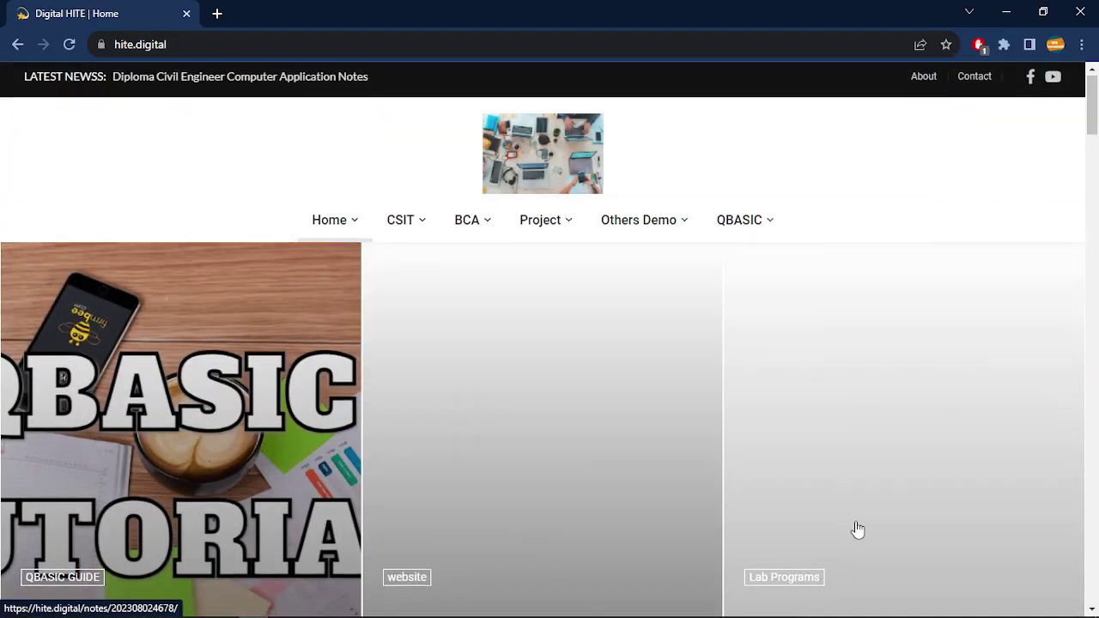
Open the Introduction of QBASIC post on the home page and follow its download qbasic software link.
{"action": "scroll", "coordinate": [854, 528], "scroll_direction": "down", "scroll_amount": 15}
{"action": "scroll", "coordinate": [857, 526], "scroll_direction": "down", "scroll_amount": 5}
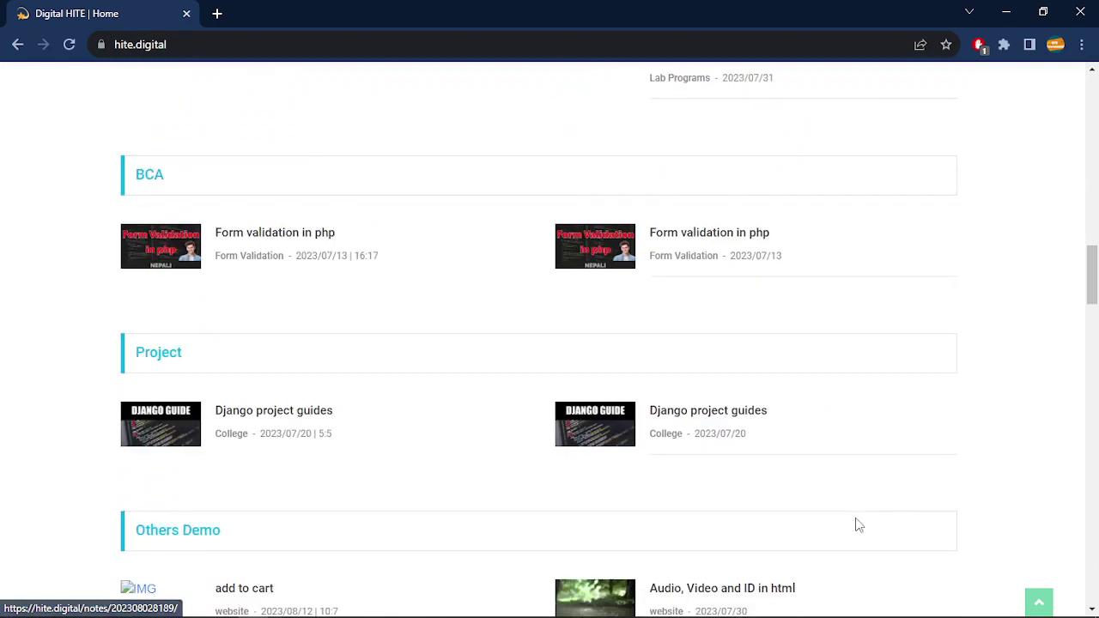
{"action": "scroll", "coordinate": [857, 526], "scroll_direction": "up", "scroll_amount": 12}
{"action": "scroll", "coordinate": [857, 525], "scroll_direction": "up", "scroll_amount": 5}
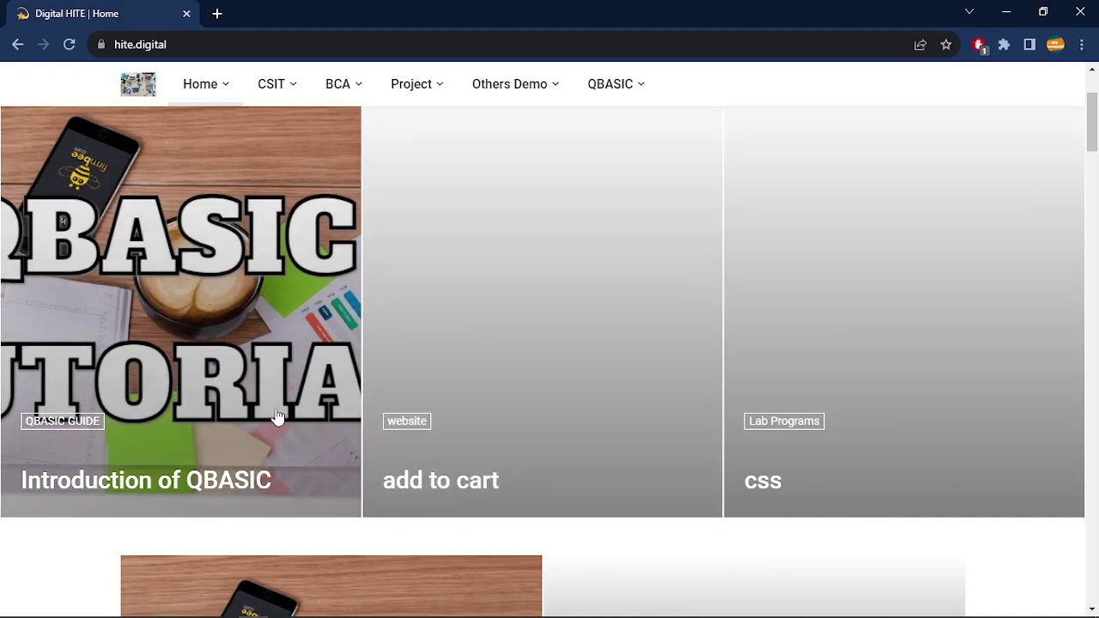
{"action": "left_click", "coordinate": [206, 357]}
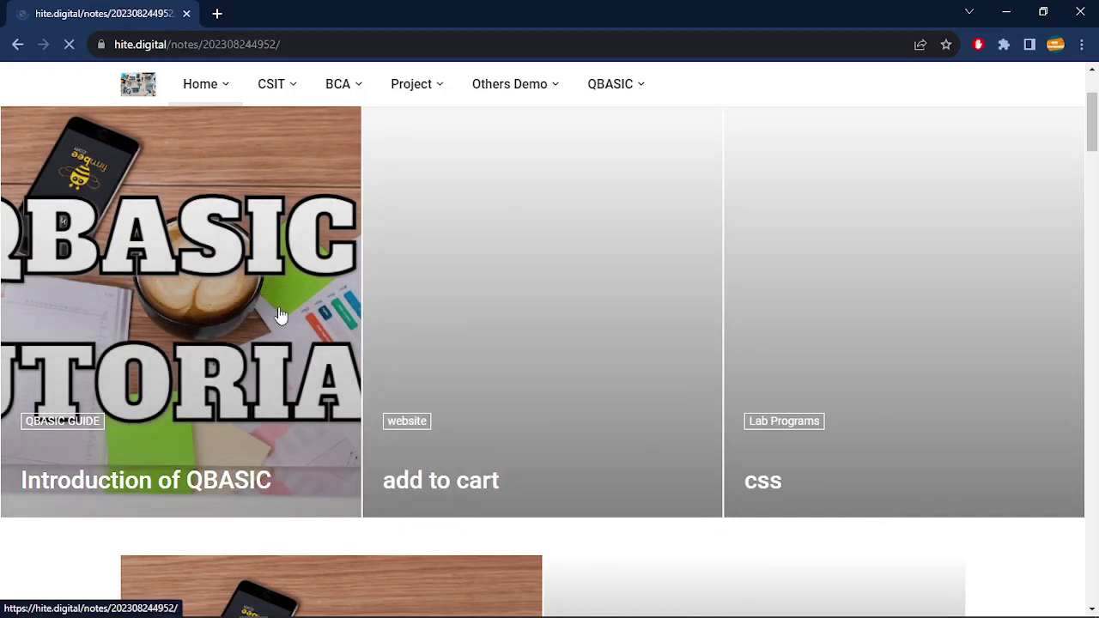
{"action": "scroll", "coordinate": [312, 340], "scroll_direction": "down", "scroll_amount": 5}
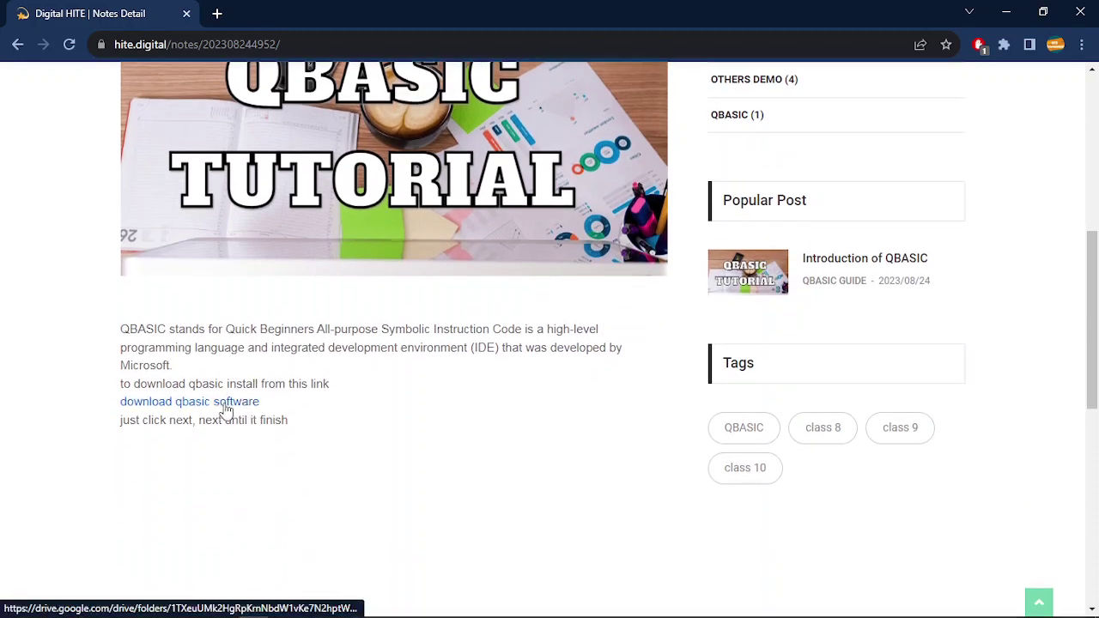
{"action": "left_click", "coordinate": [226, 410]}
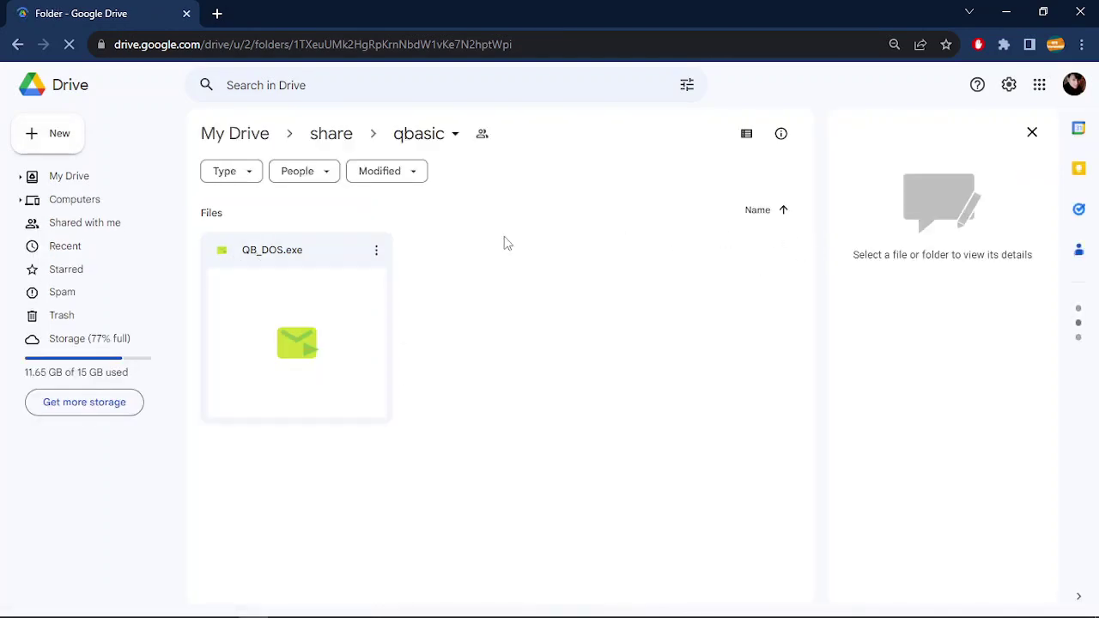
Download QB_DOS.exe from the qbasic Drive folder, accepting the download despite the file-type warning.
{"action": "left_click", "coordinate": [302, 309]}
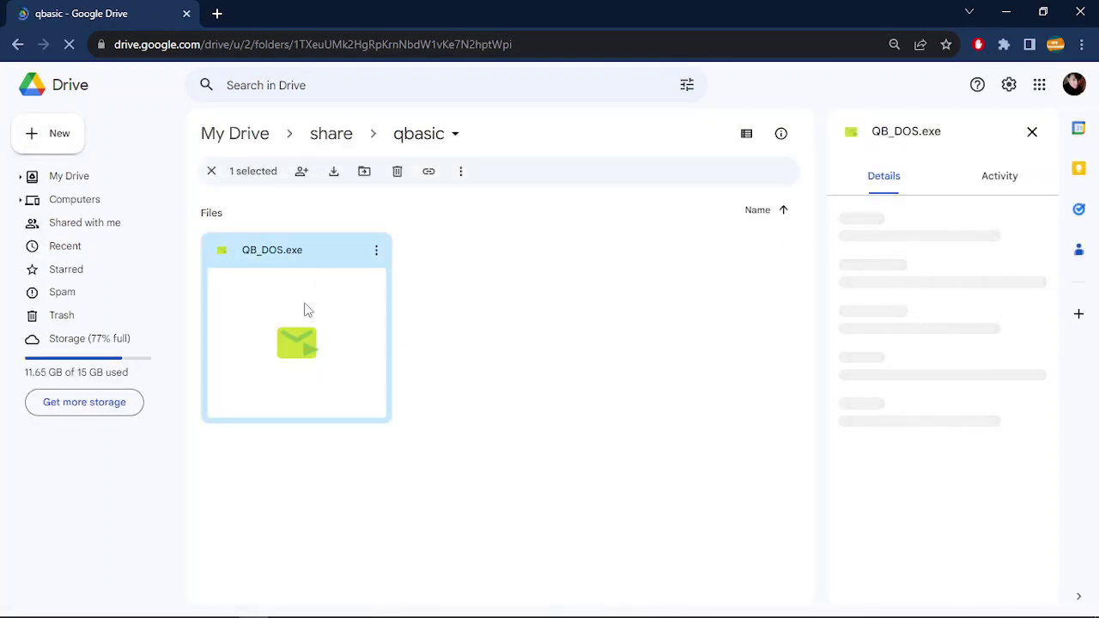
{"action": "double_click", "coordinate": [315, 307]}
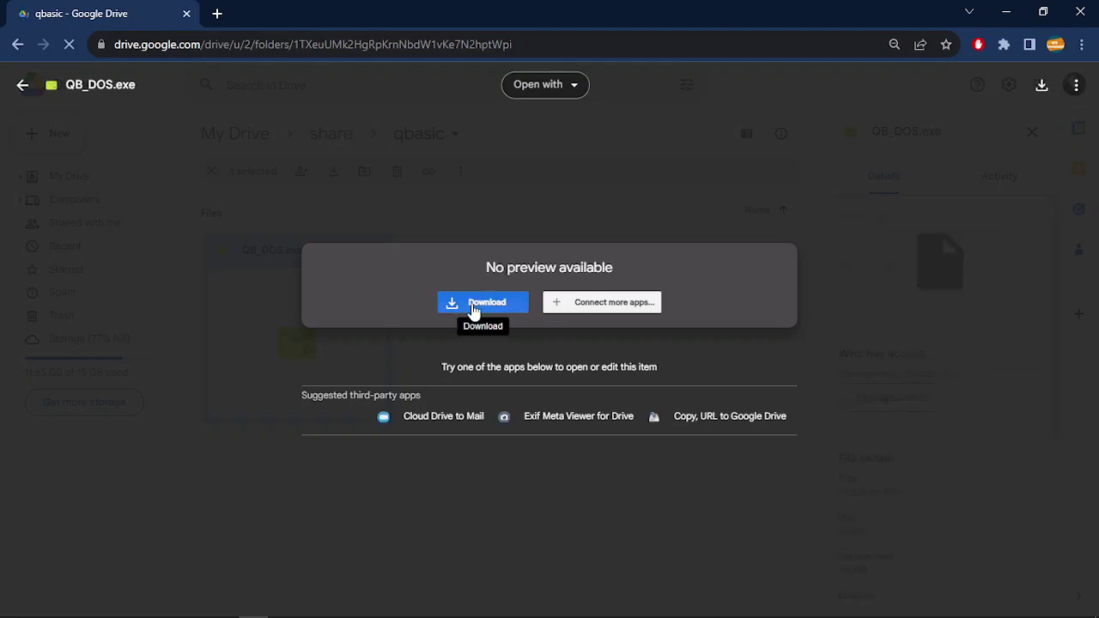
{"action": "left_click", "coordinate": [473, 307]}
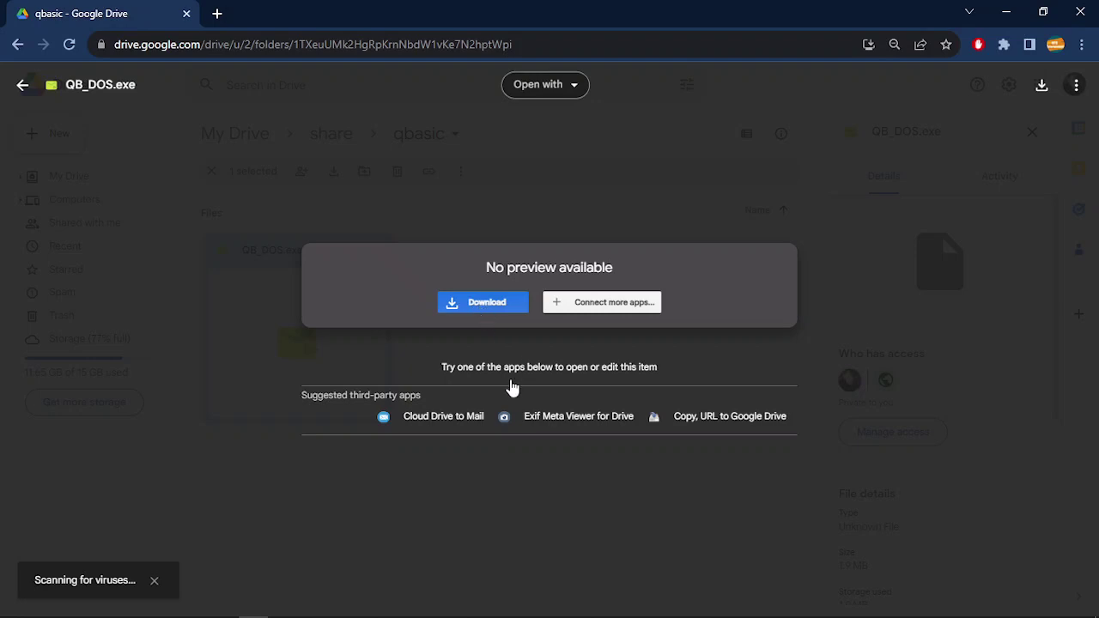
{"action": "left_click", "coordinate": [490, 319]}
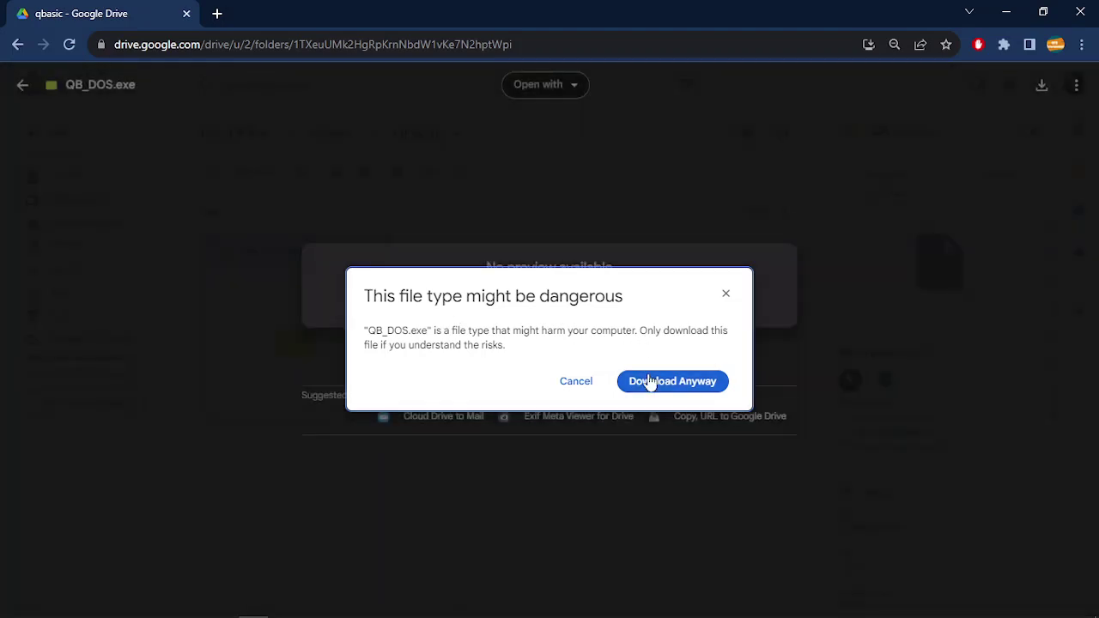
{"action": "left_click", "coordinate": [650, 382]}
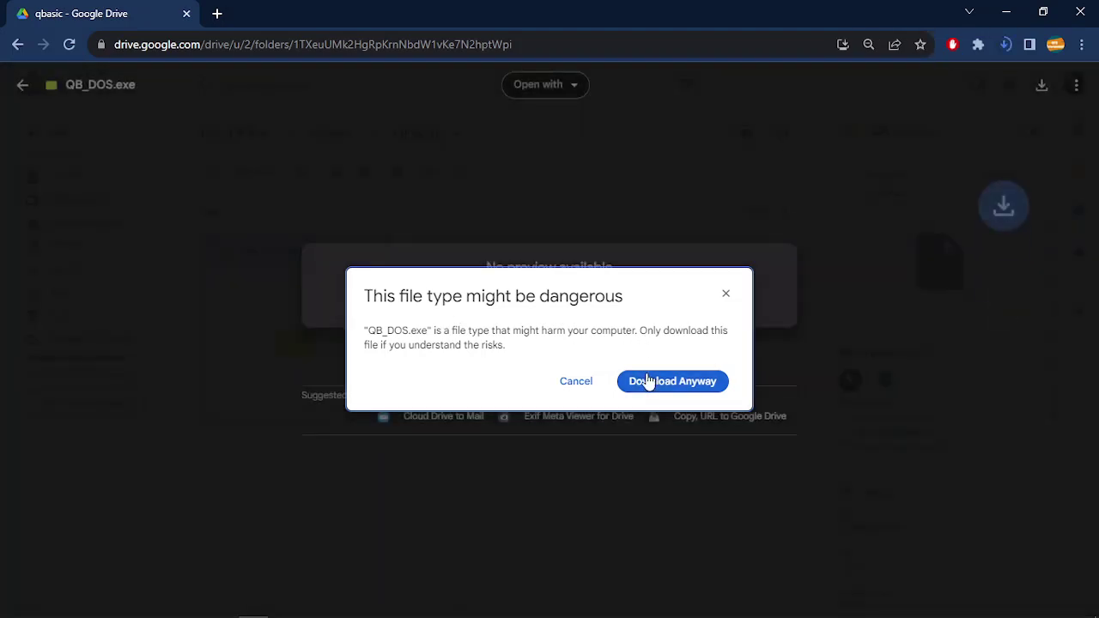
Run the downloaded QB_DOS.exe installer and start installing QBasic into c:\QB_DOS.
{"action": "left_click", "coordinate": [1001, 48]}
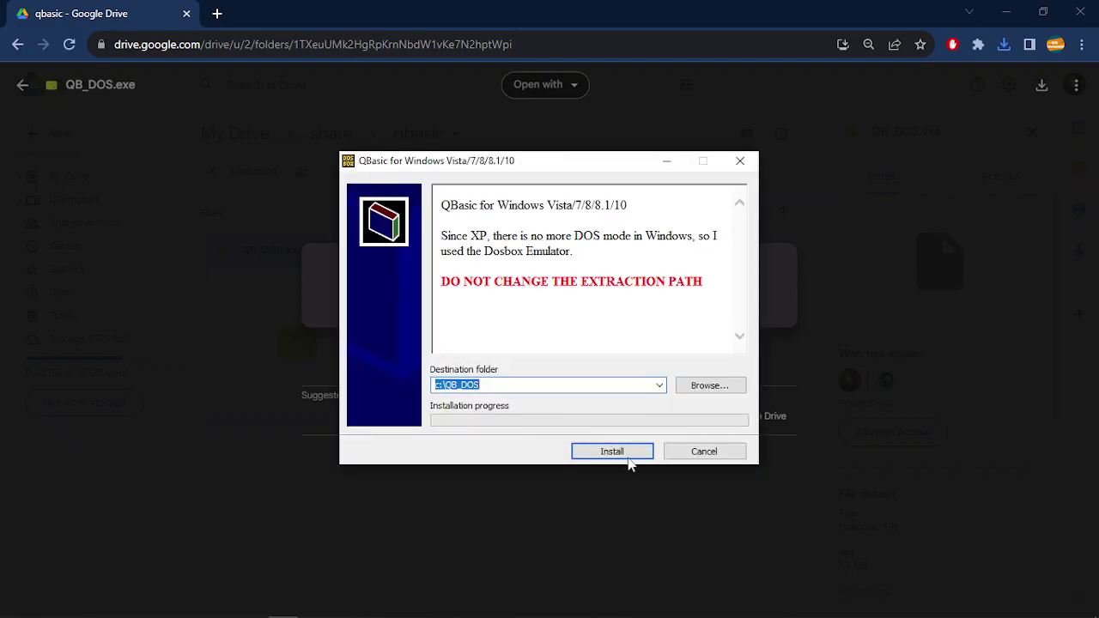
{"action": "left_click", "coordinate": [628, 455]}
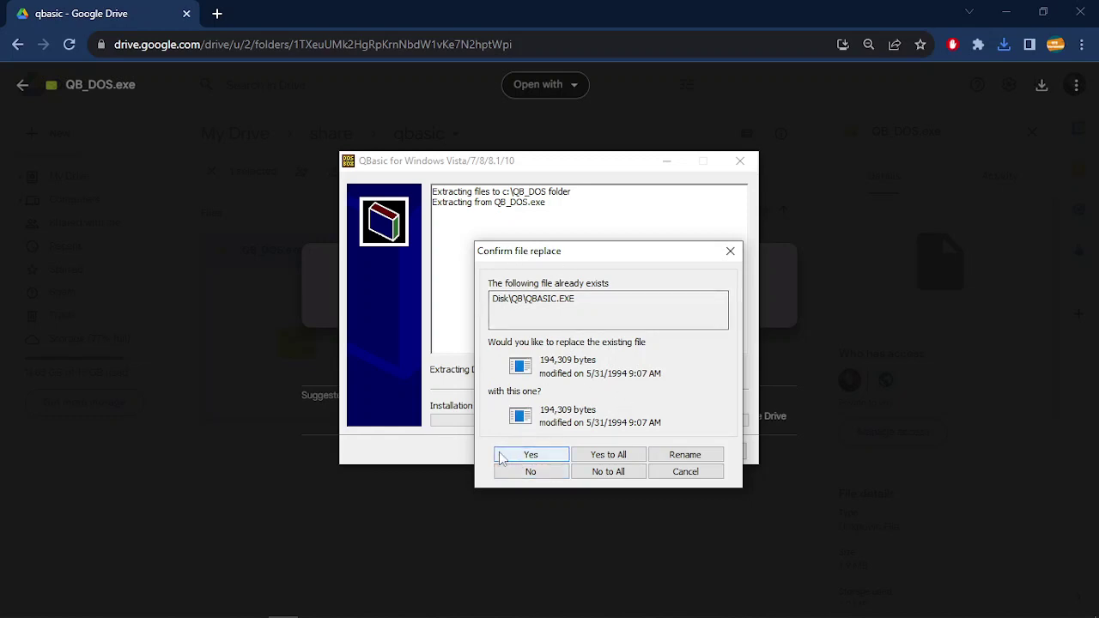
{"action": "left_click_drag", "start_coordinate": [580, 255], "coordinate": [850, 252]}
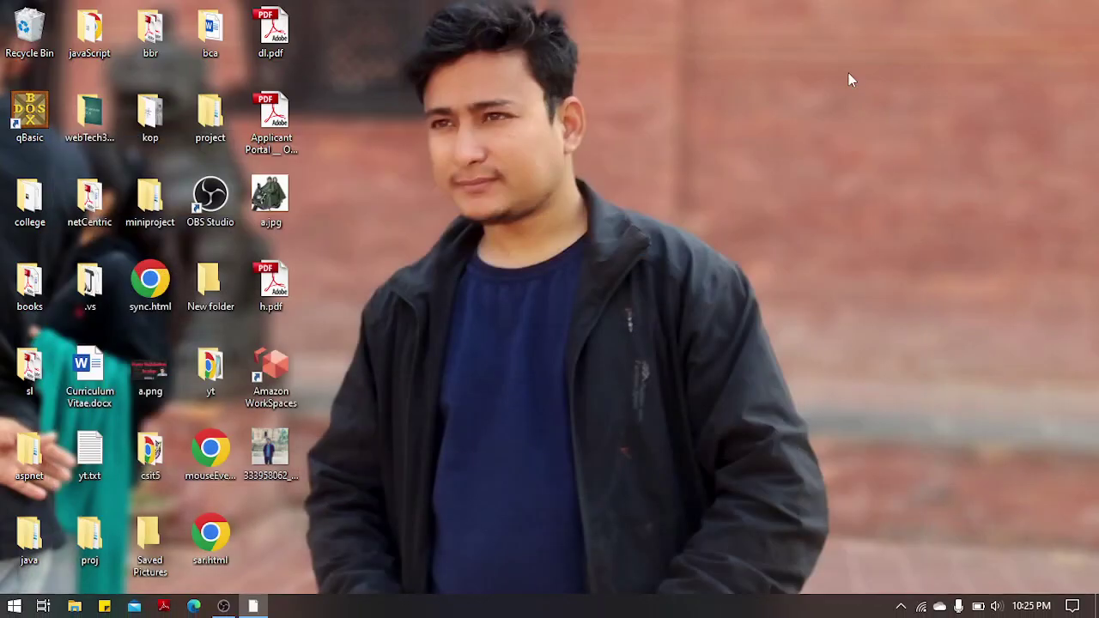
Minimize the browser and open the Downloads folder through This PC.
{"action": "left_click", "coordinate": [1007, 12]}
{"action": "left_click", "coordinate": [5, 609]}
{"action": "type", "text": "th"}
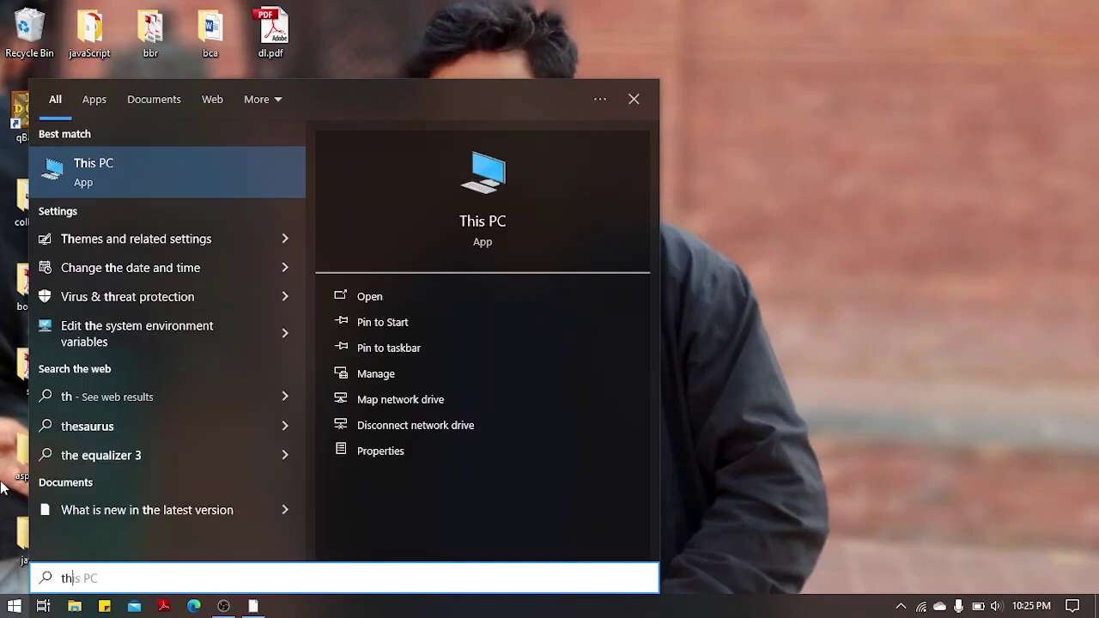
{"action": "left_click", "coordinate": [138, 165]}
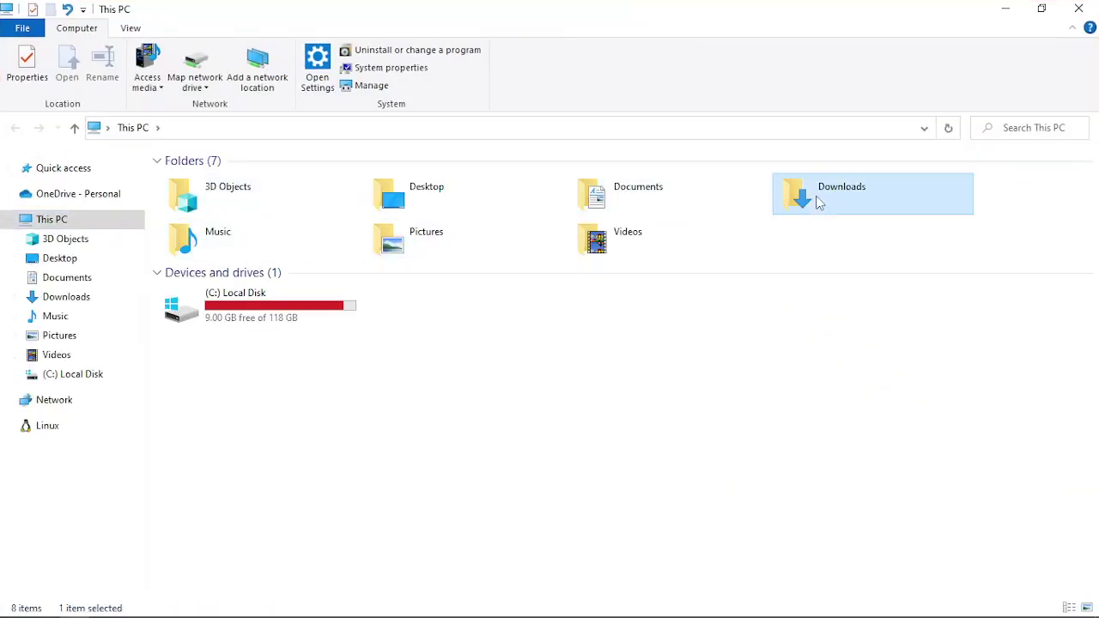
{"action": "double_click", "coordinate": [812, 202]}
{"action": "left_click", "coordinate": [190, 206]}
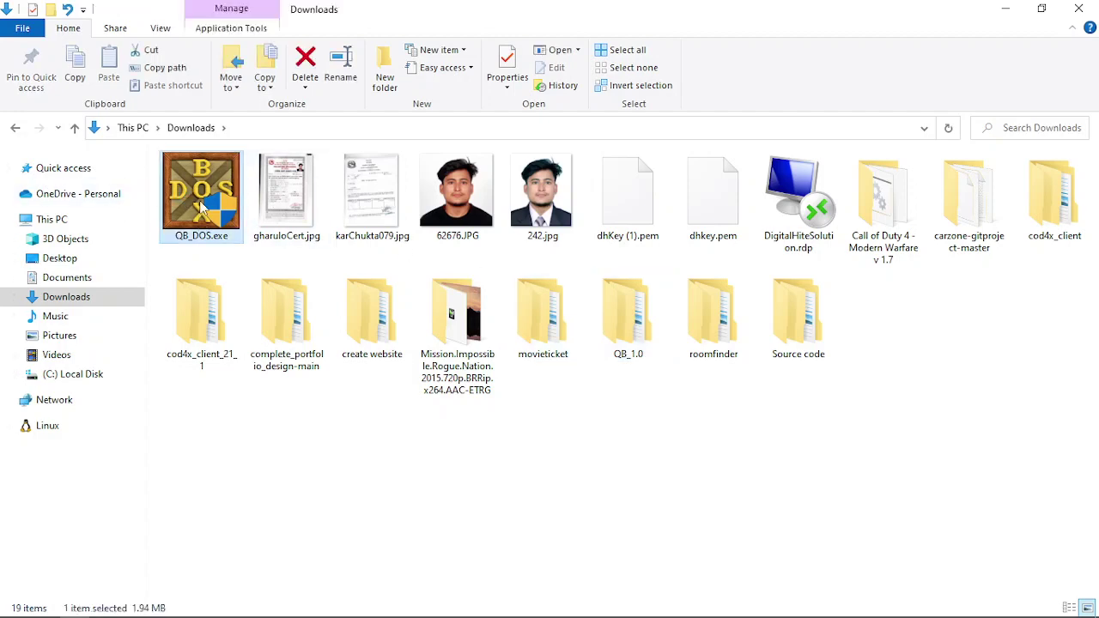
{"action": "double_click", "coordinate": [200, 207]}
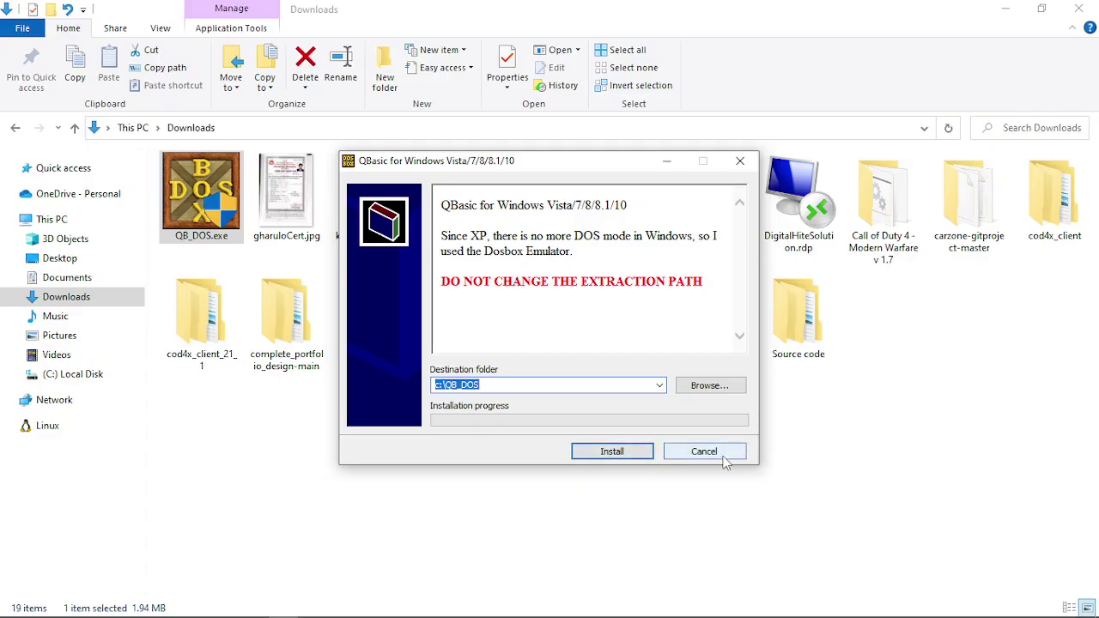
{"action": "left_click", "coordinate": [724, 457]}
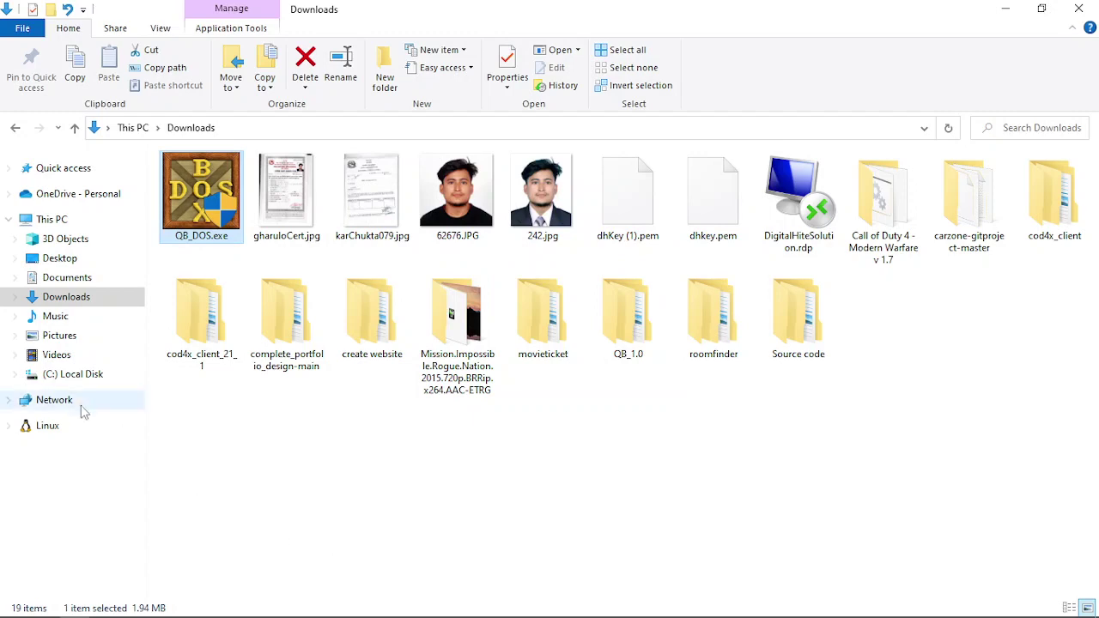
Open the QB_DOS folder on the C: drive and launch QB_DOS.exe from it.
{"action": "left_click", "coordinate": [83, 375]}
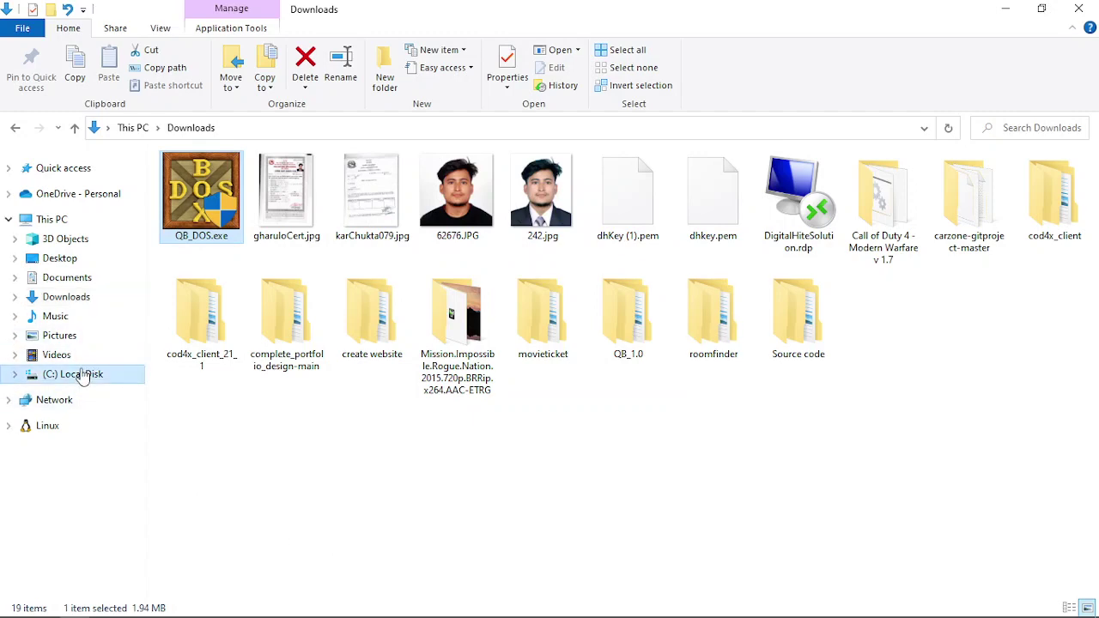
{"action": "double_click", "coordinate": [240, 415]}
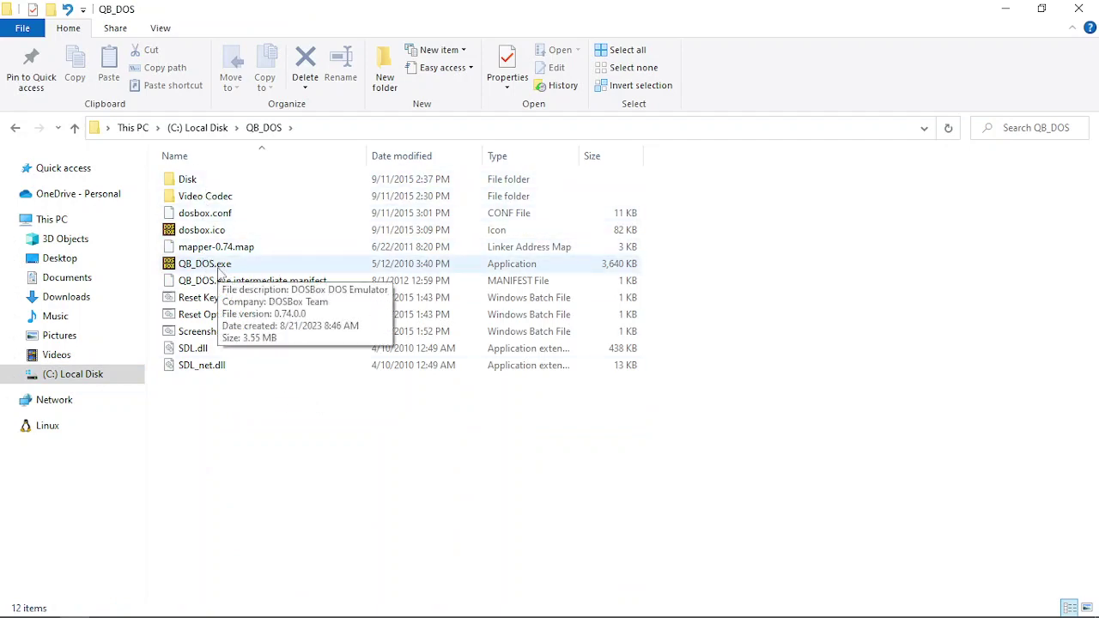
{"action": "double_click", "coordinate": [216, 263]}
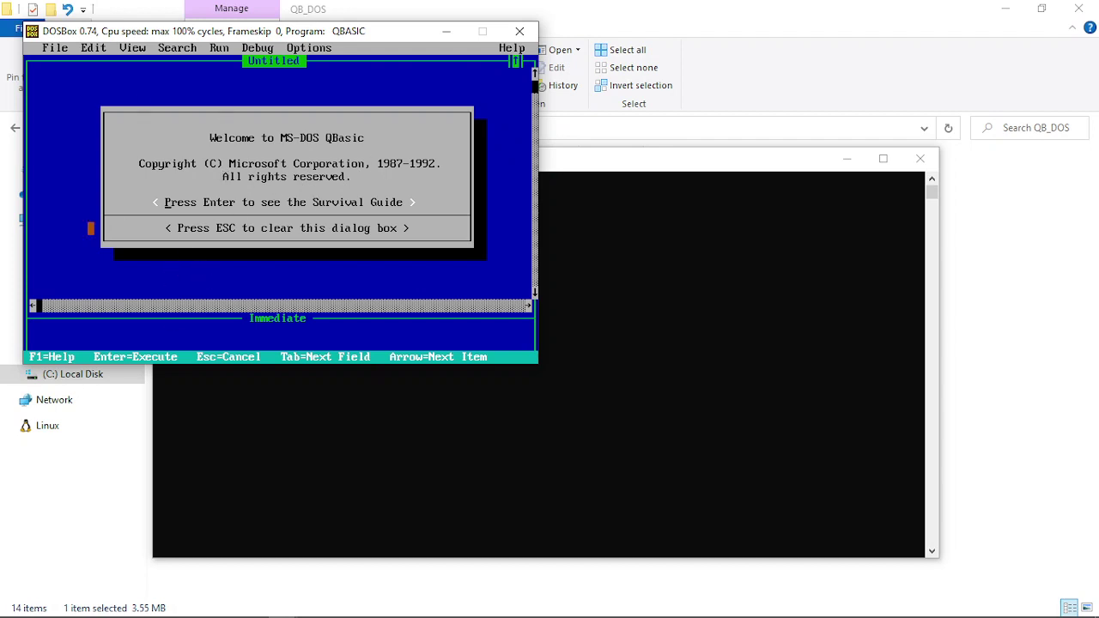
{"action": "key", "text": "super"}
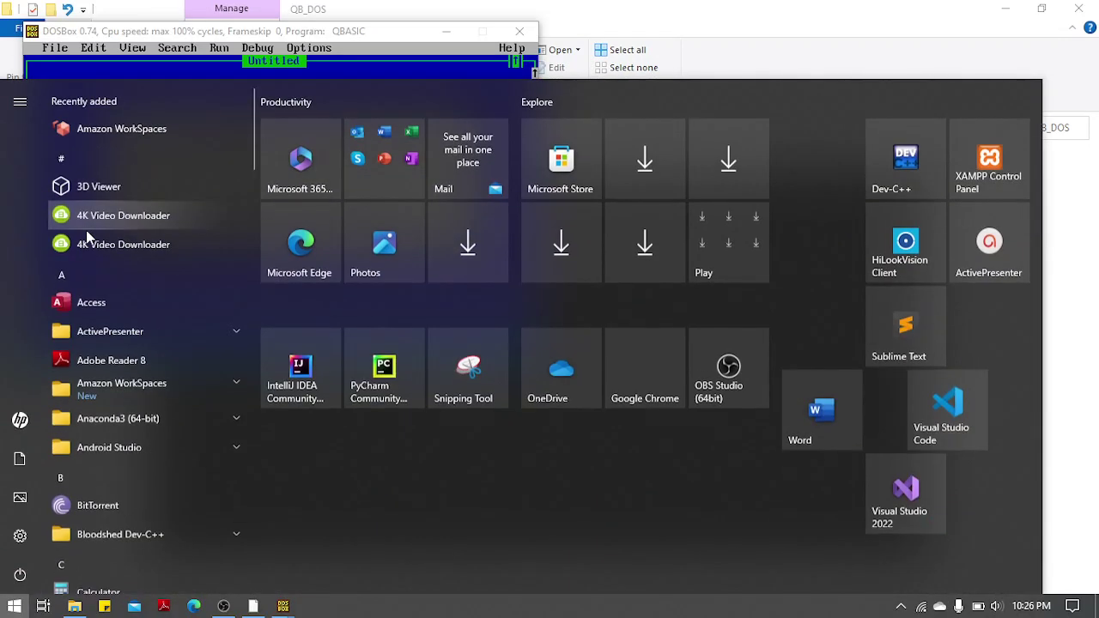
{"action": "type", "text": "virt"}
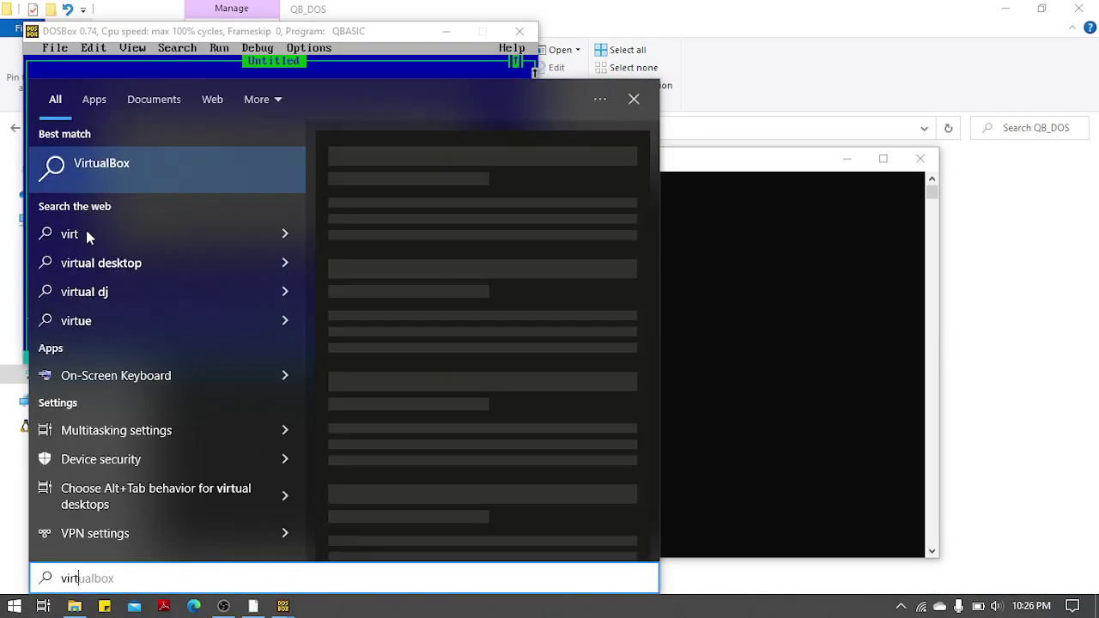
{"action": "key", "text": "Escape"}
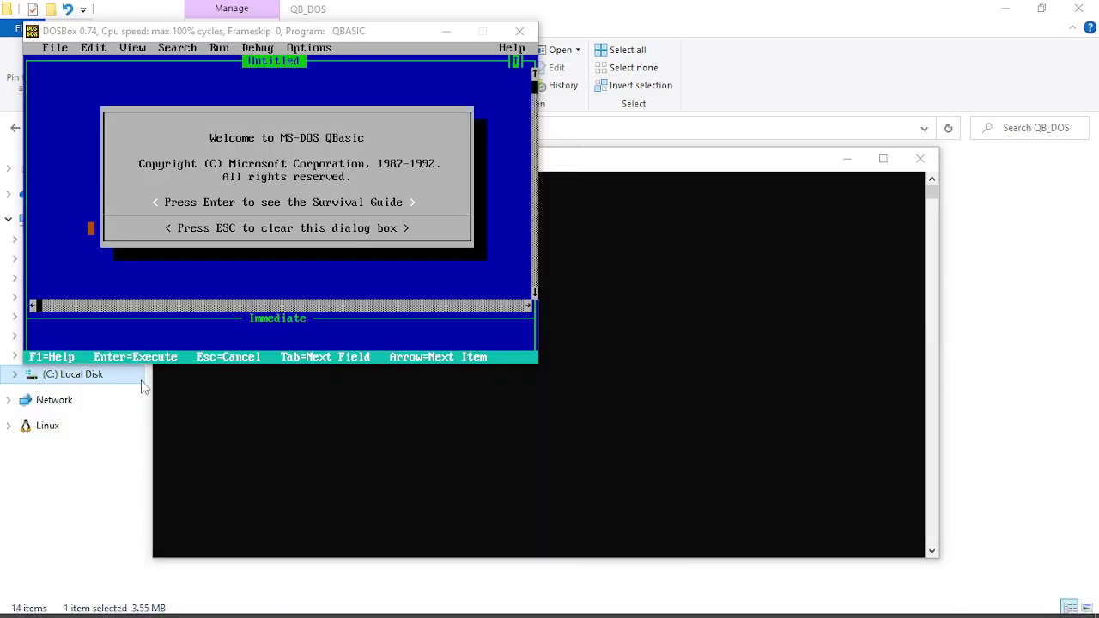
Open the On-Screen Keyboard, move it below the QBasic welcome dialog, and use its Esc key to dismiss that dialog.
{"action": "key", "text": "ctrl+super+o"}
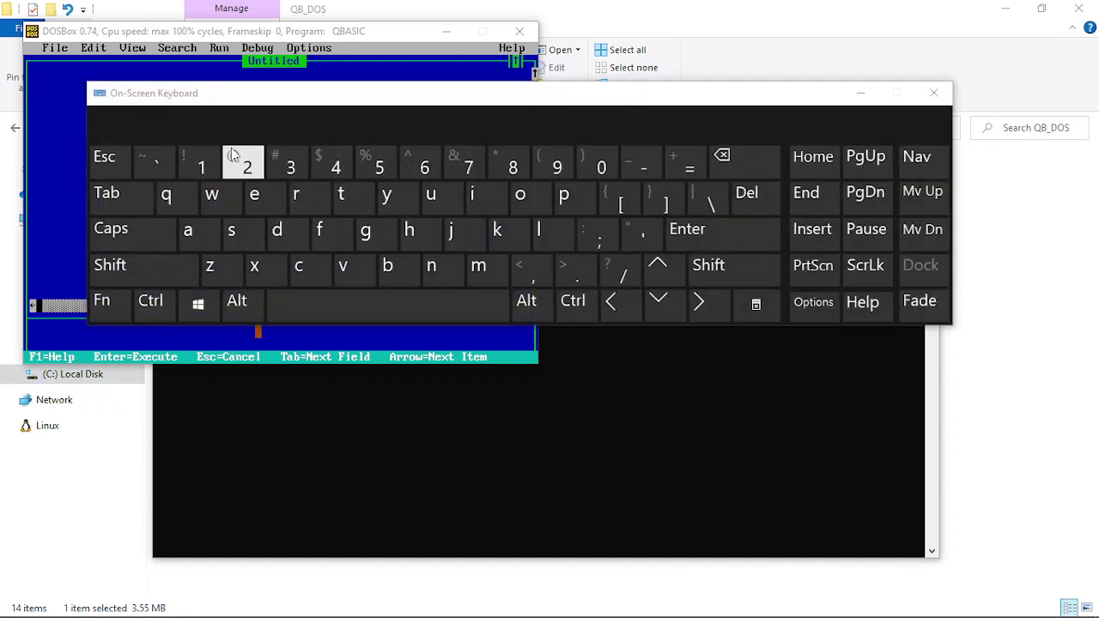
{"action": "left_click", "coordinate": [113, 168]}
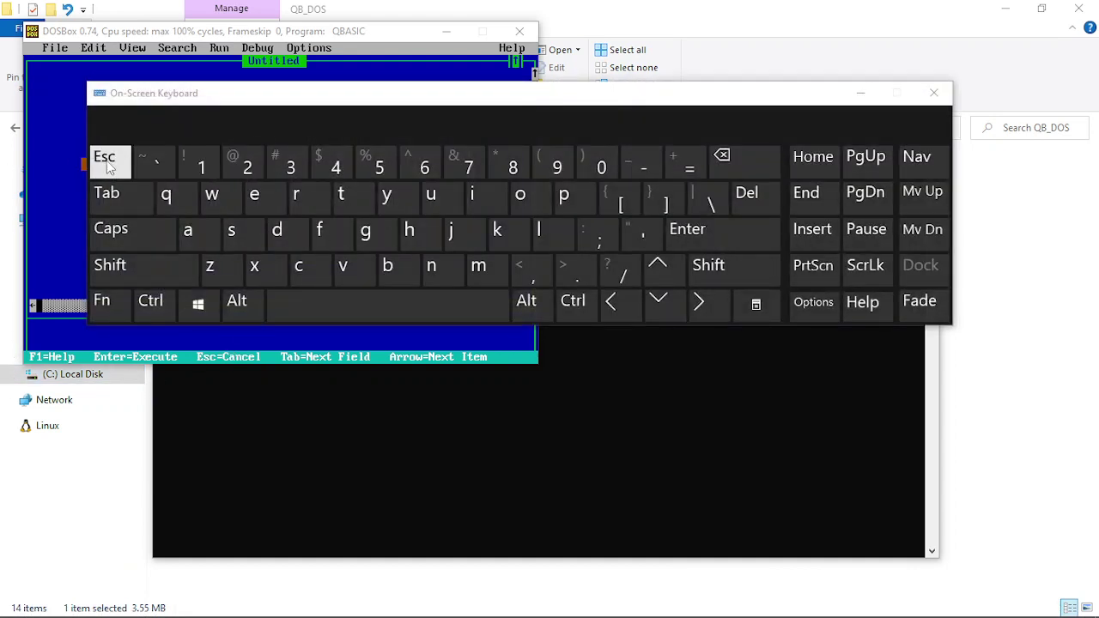
{"action": "left_click_drag", "start_coordinate": [146, 119], "coordinate": [153, 361]}
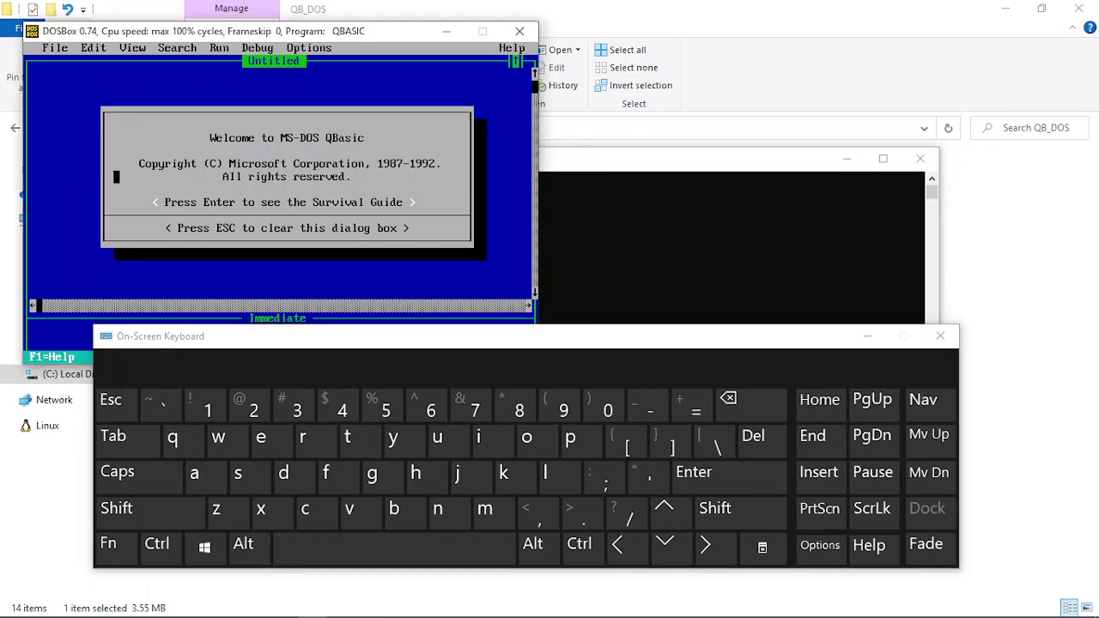
{"action": "left_click", "coordinate": [110, 400]}
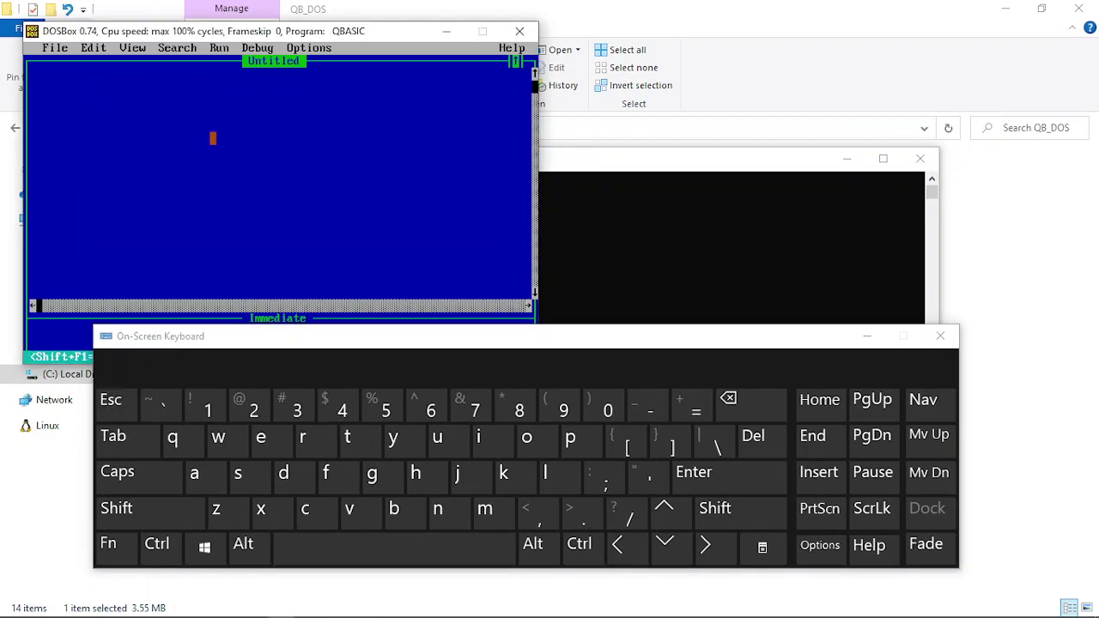